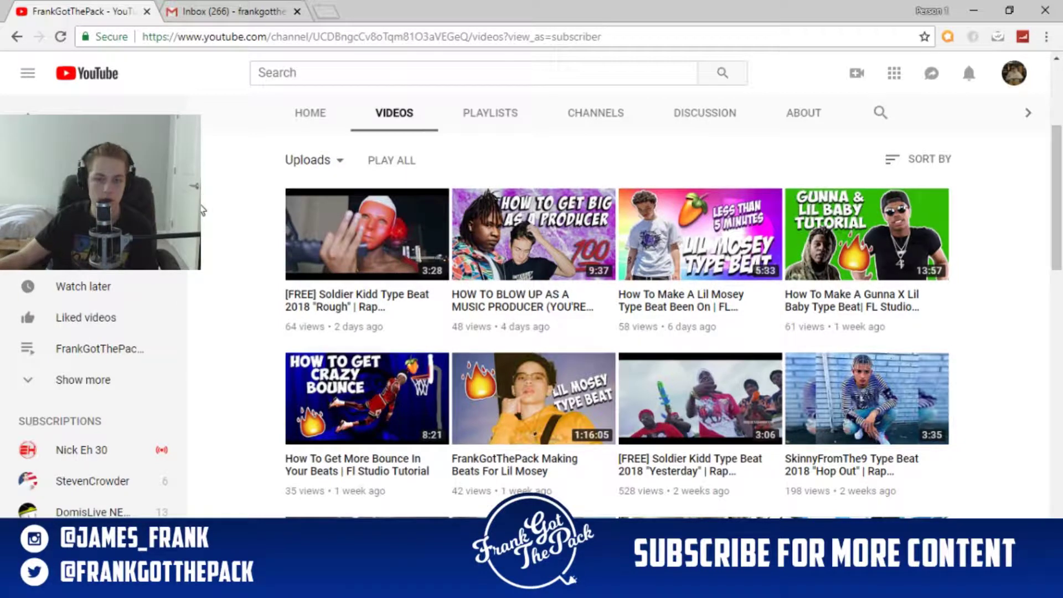
# Switch from the YouTube channel page to the FL Studio window showing the Big Bucks project.
pyautogui.hotkey('alt', 'Tab')
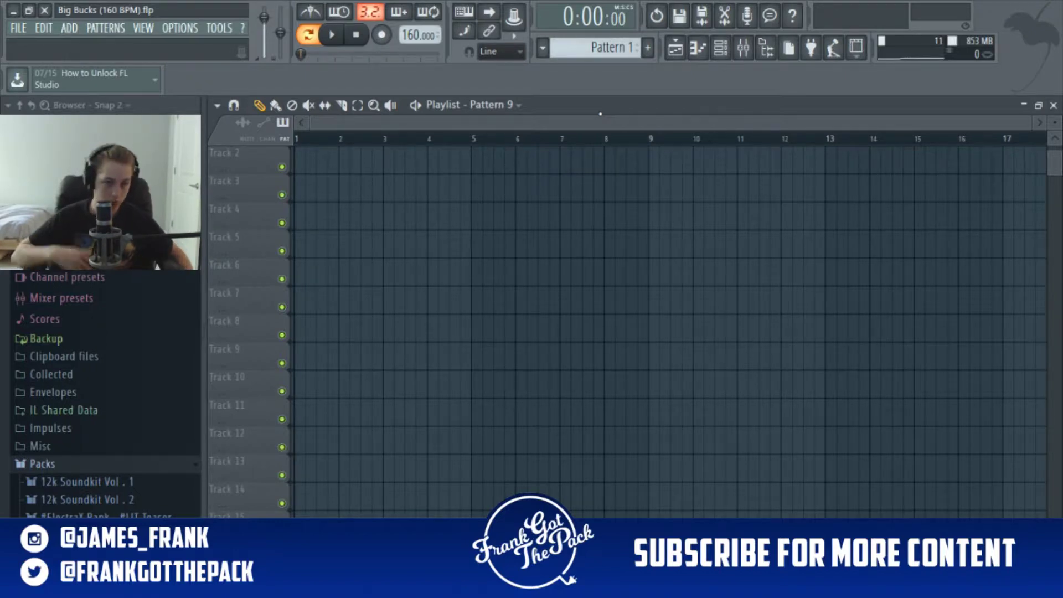
# Bring up the Mixer and Channel rack, moving the rack aside to reveal the mixer effects.
pyautogui.hotkey('alt', 'space')
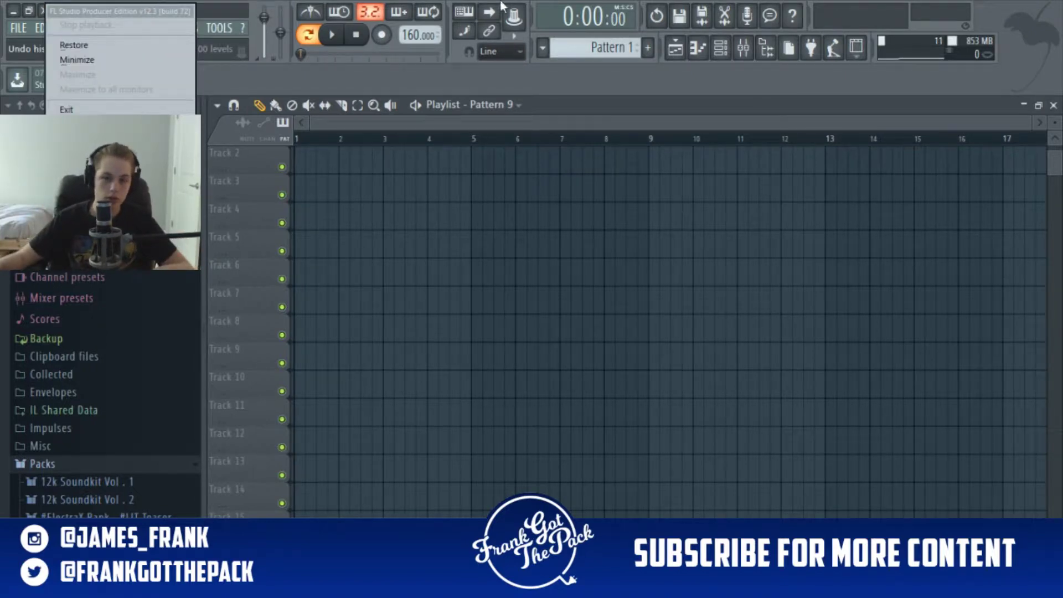
pyautogui.press('Escape')
pyautogui.click(743, 47)
pyautogui.click(721, 47)
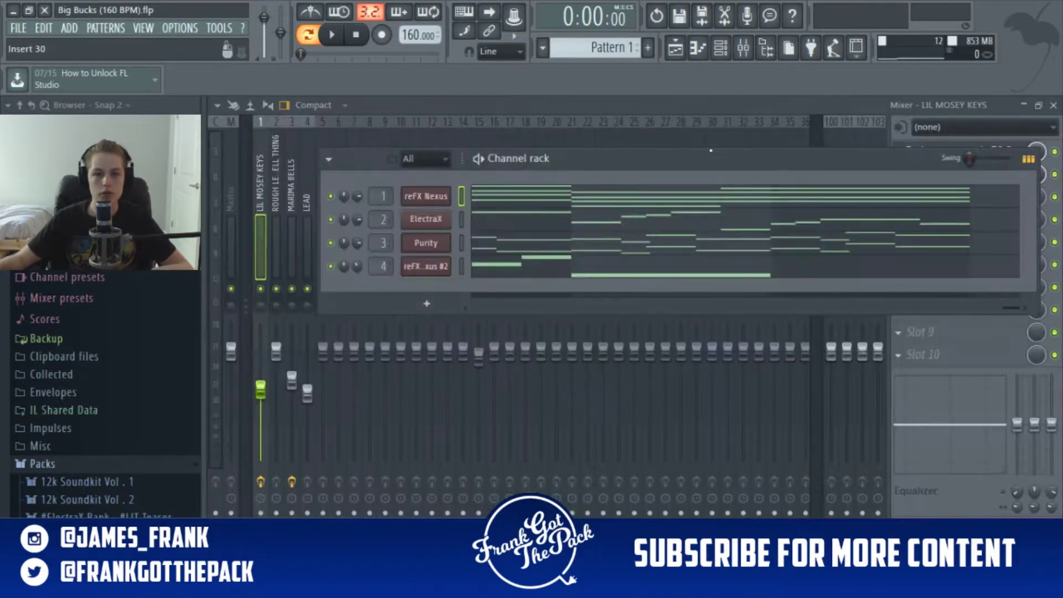
pyautogui.moveTo(625, 161); pyautogui.dragTo(529, 180)
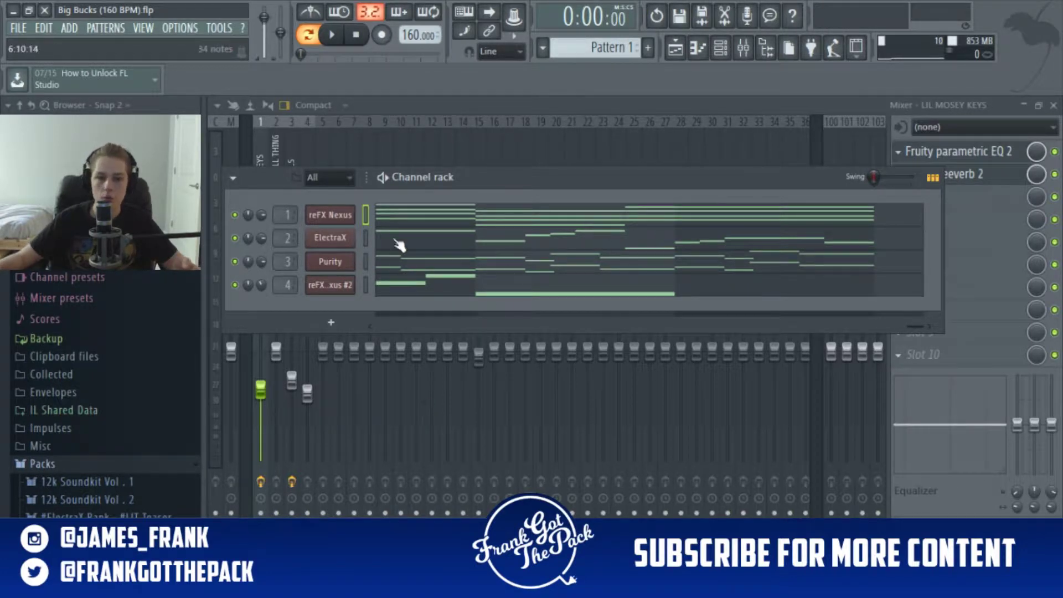
# Mute channels 2–4 and play the pattern to hear reFX Nexus alone.
pyautogui.click(235, 238)
pyautogui.click(235, 261)
pyautogui.click(235, 285)
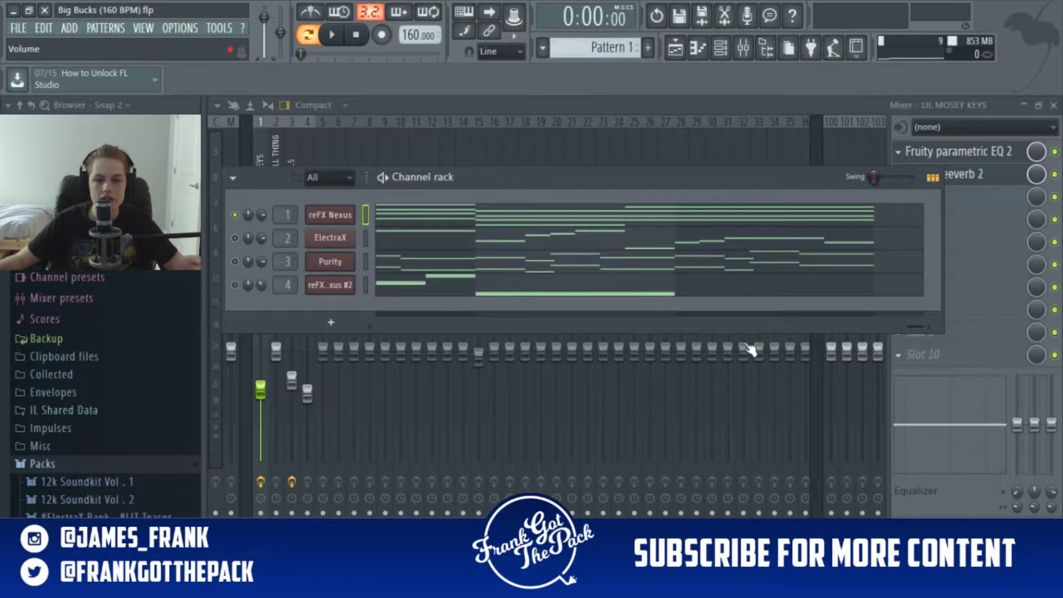
pyautogui.moveTo(922, 328); pyautogui.dragTo(476, 331)
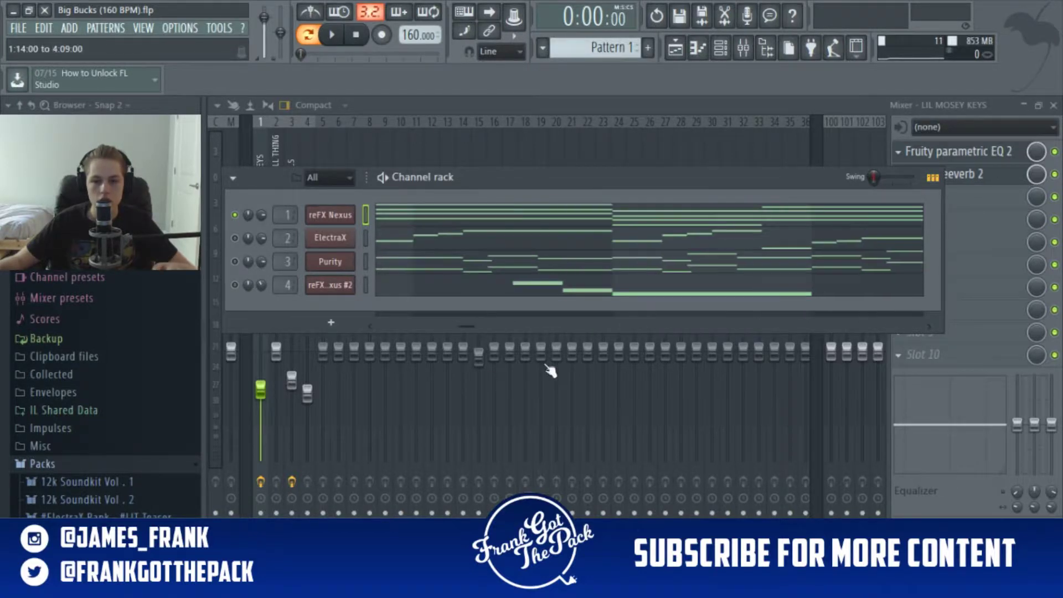
pyautogui.click(333, 38)
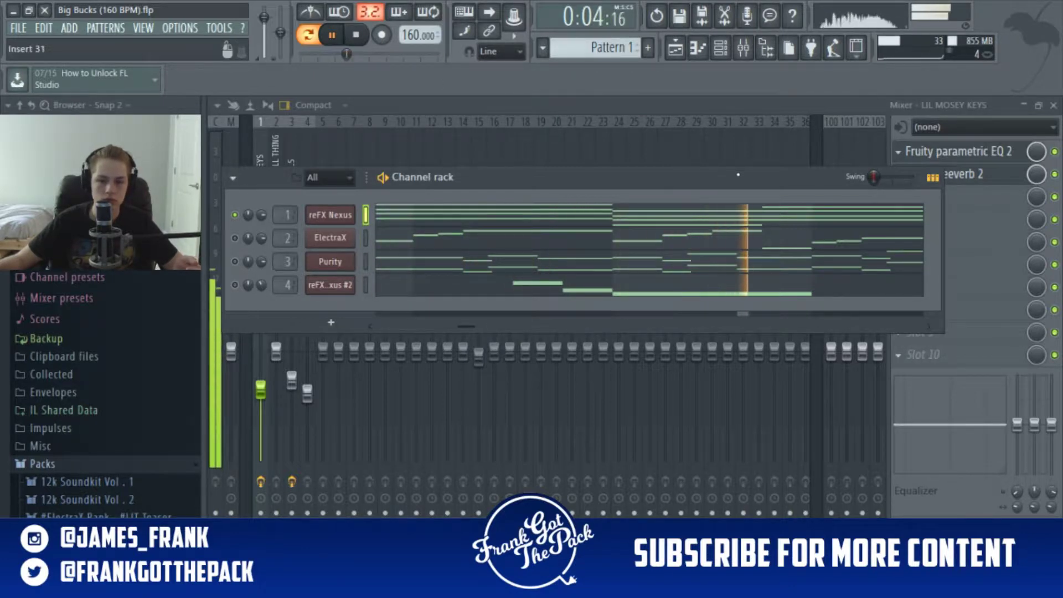
pyautogui.press('space')
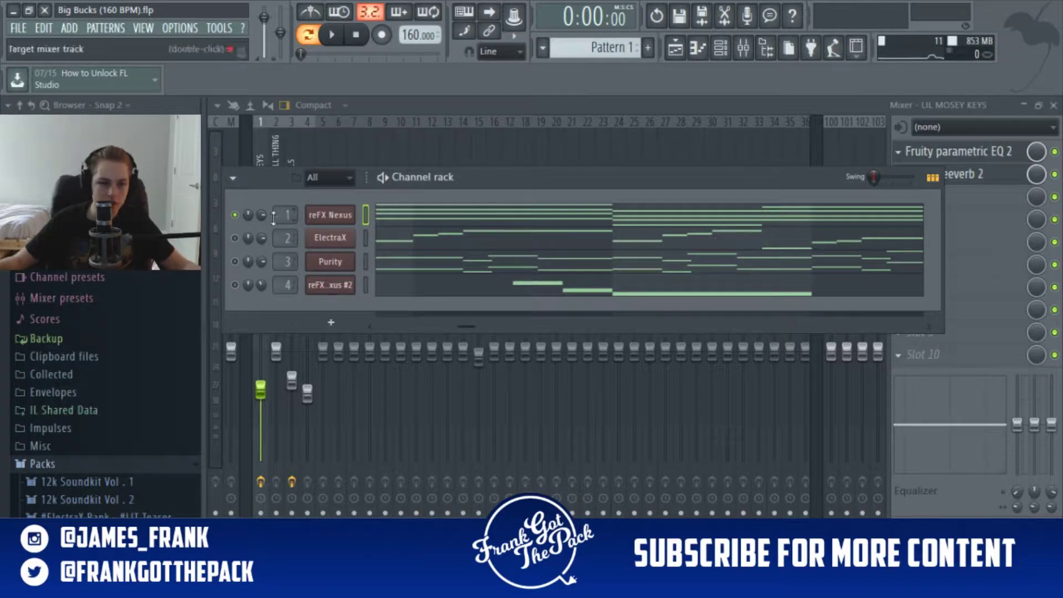
# Open reFX Nexus in the Piano roll and play its melody at 160 BPM.
pyautogui.click(513, 219)
pyautogui.press('space')
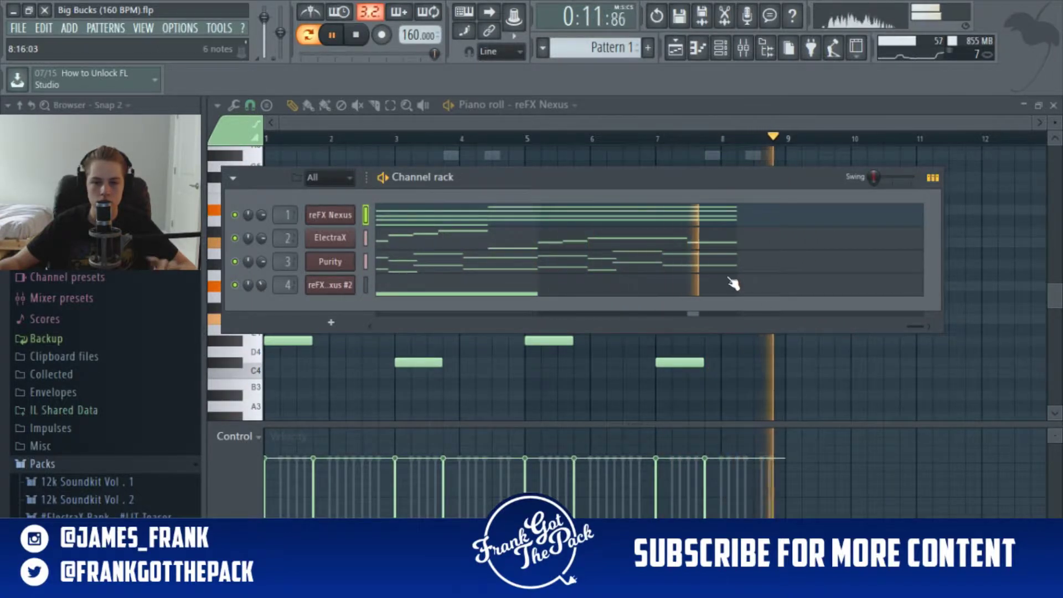
pyautogui.press('space')
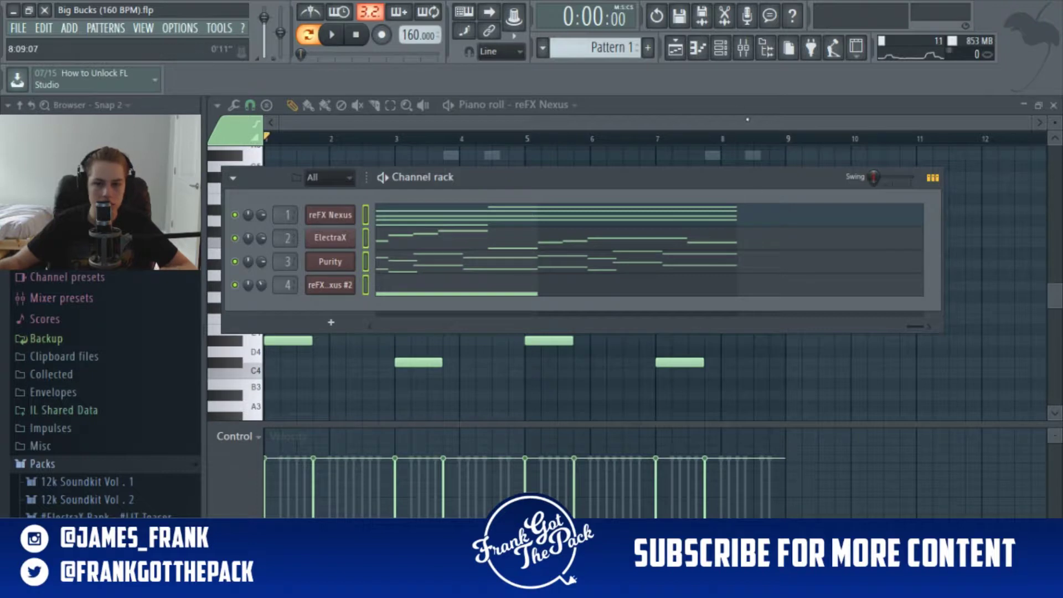
# Route the four selected instrument channels to successive mixer inserts beginning at LIL MOSEY KEYS.
pyautogui.click(753, 49)
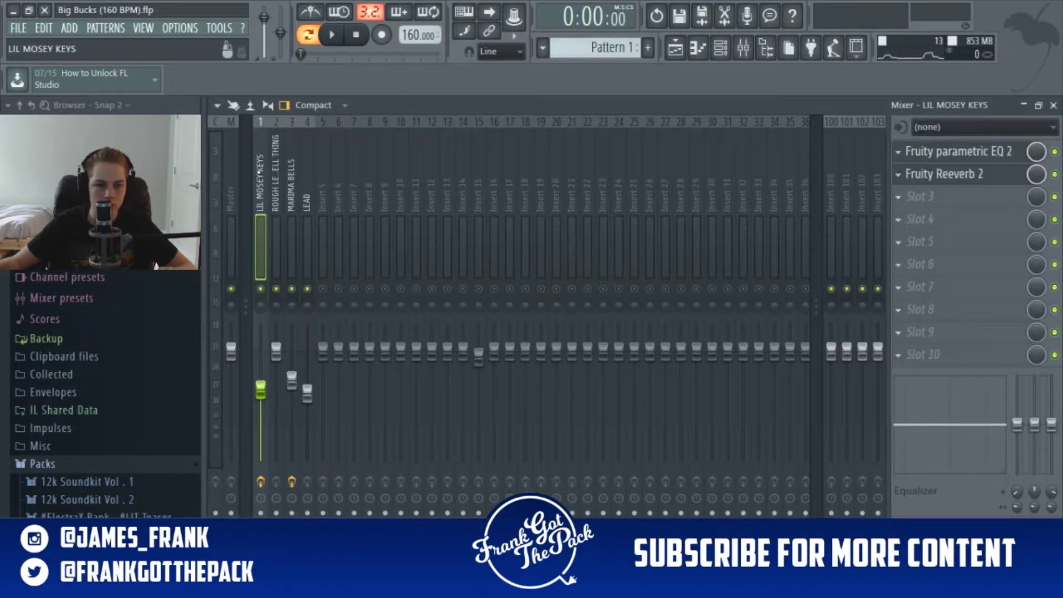
pyautogui.rightClick(260, 172)
pyautogui.moveTo(357, 245)
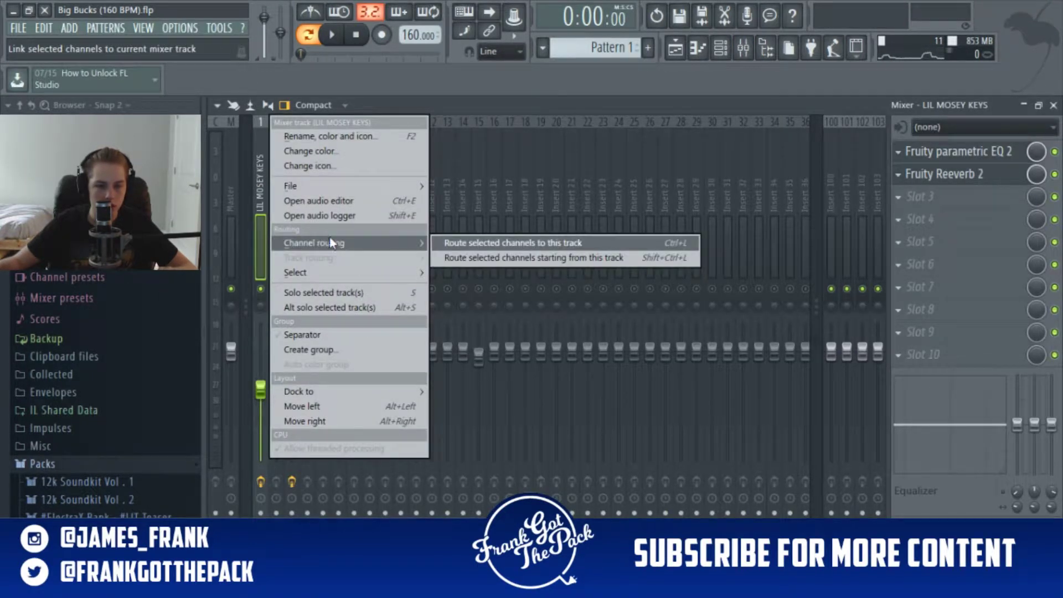
pyautogui.click(255, 173)
pyautogui.rightClick(260, 172)
pyautogui.moveTo(291, 245)
pyautogui.click(609, 259)
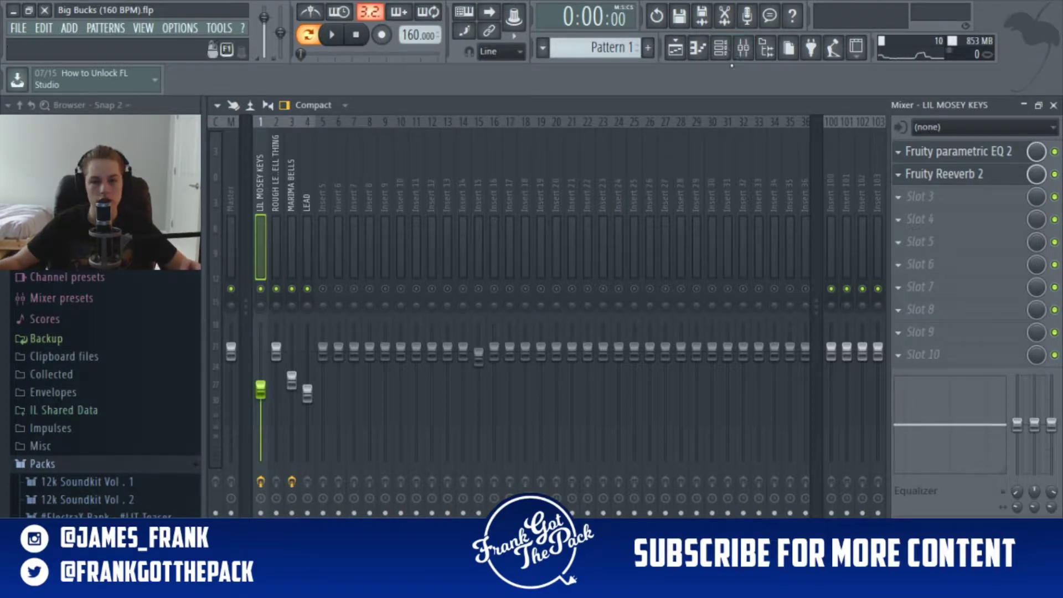
pyautogui.click(721, 49)
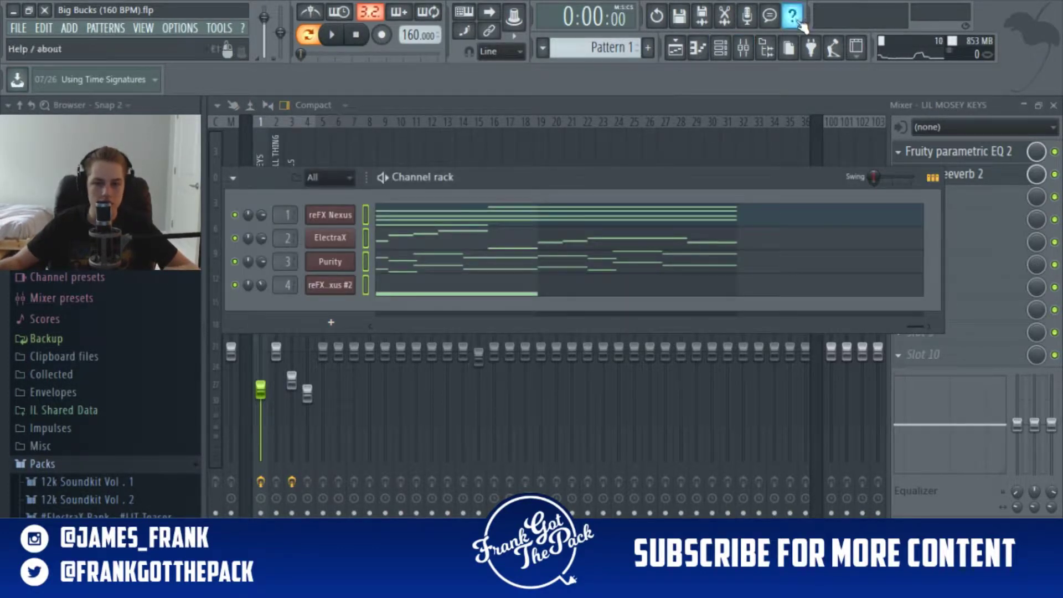
# Solo and audition the LIL MOSEY KEYS insert, keeping its name unchanged.
pyautogui.click(744, 48)
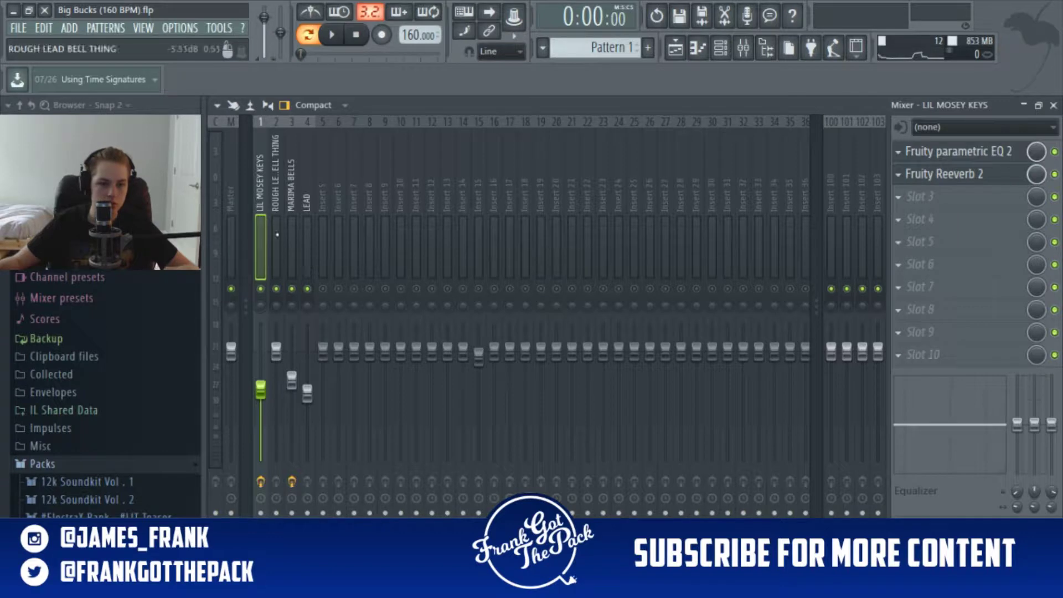
pyautogui.rightClick(261, 290)
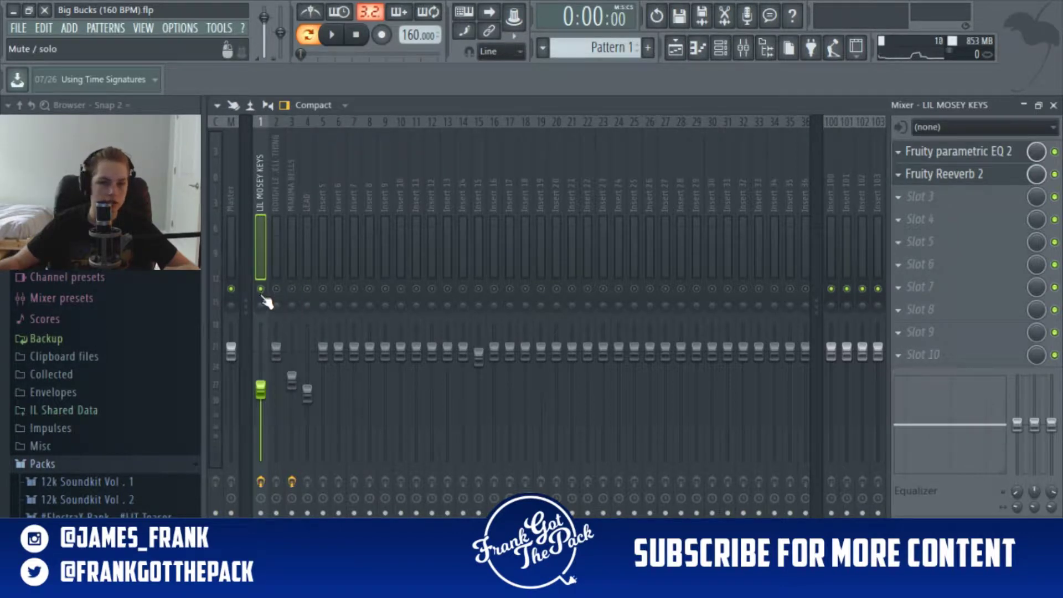
pyautogui.press('space')
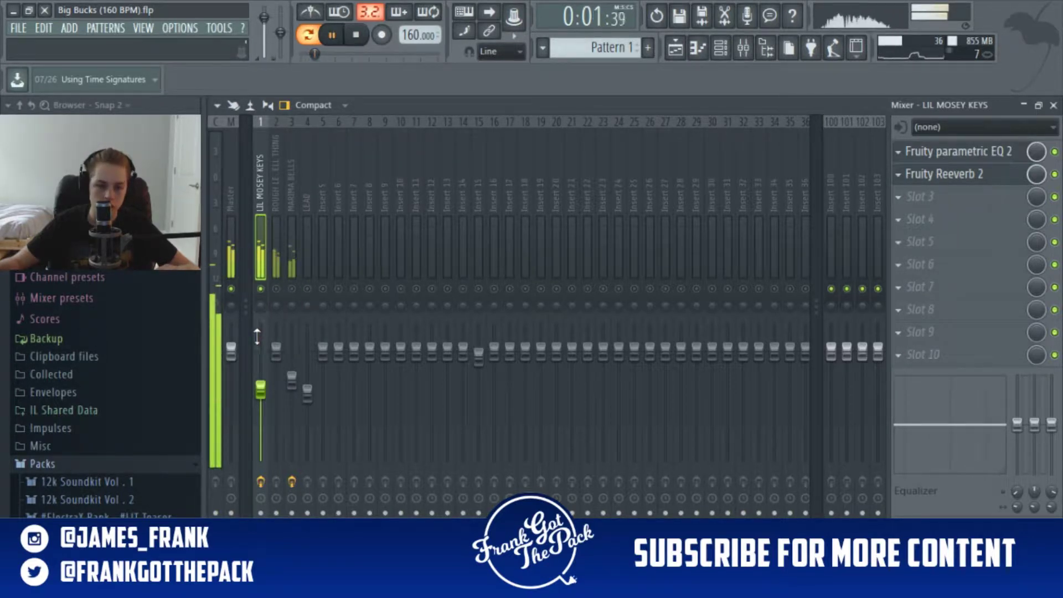
pyautogui.press('space')
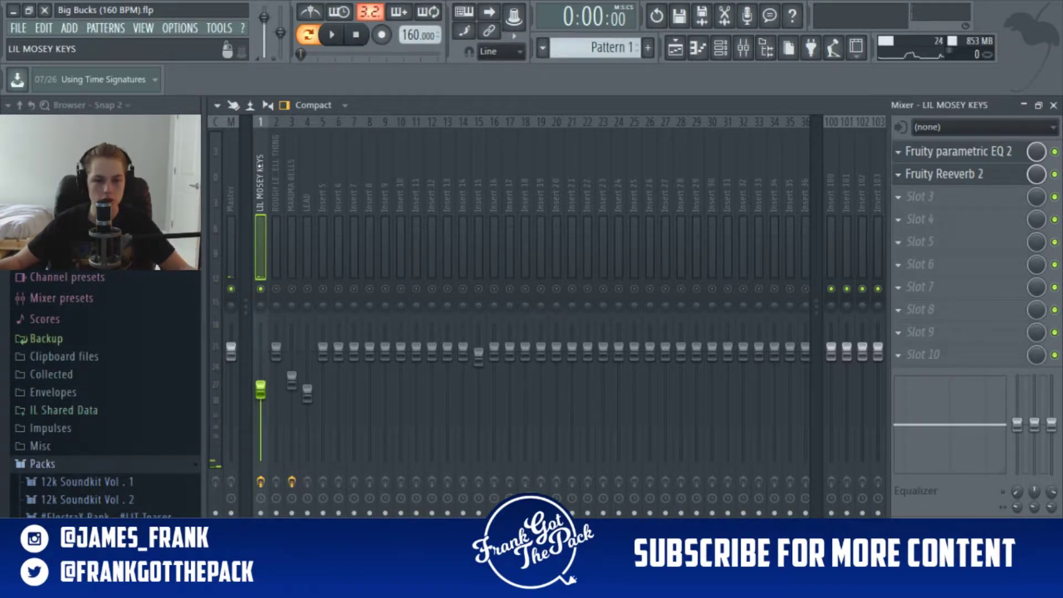
pyautogui.rightClick(260, 165)
pyautogui.click(325, 133)
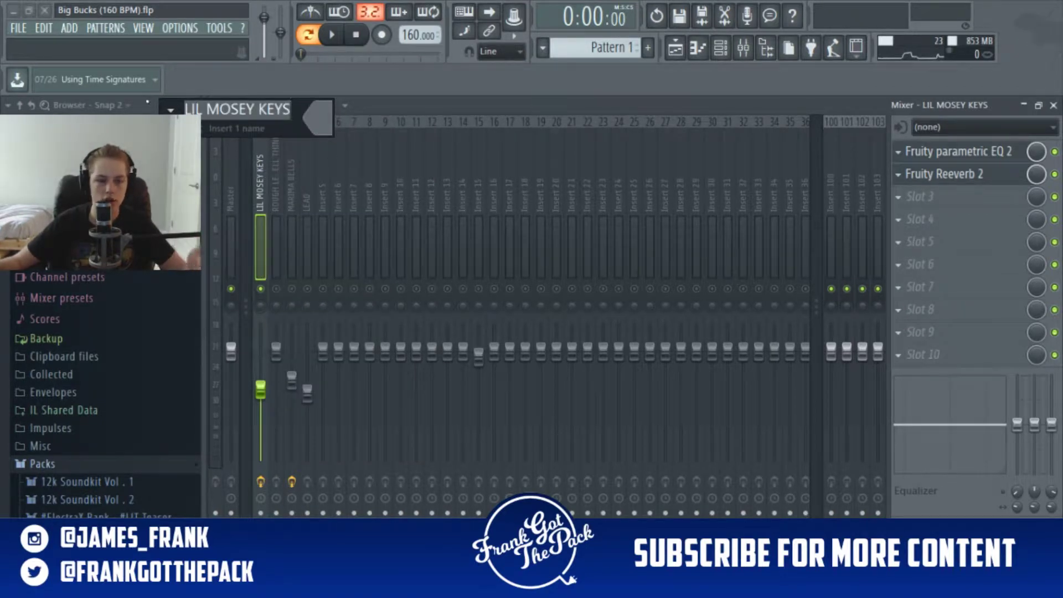
pyautogui.press('Return')
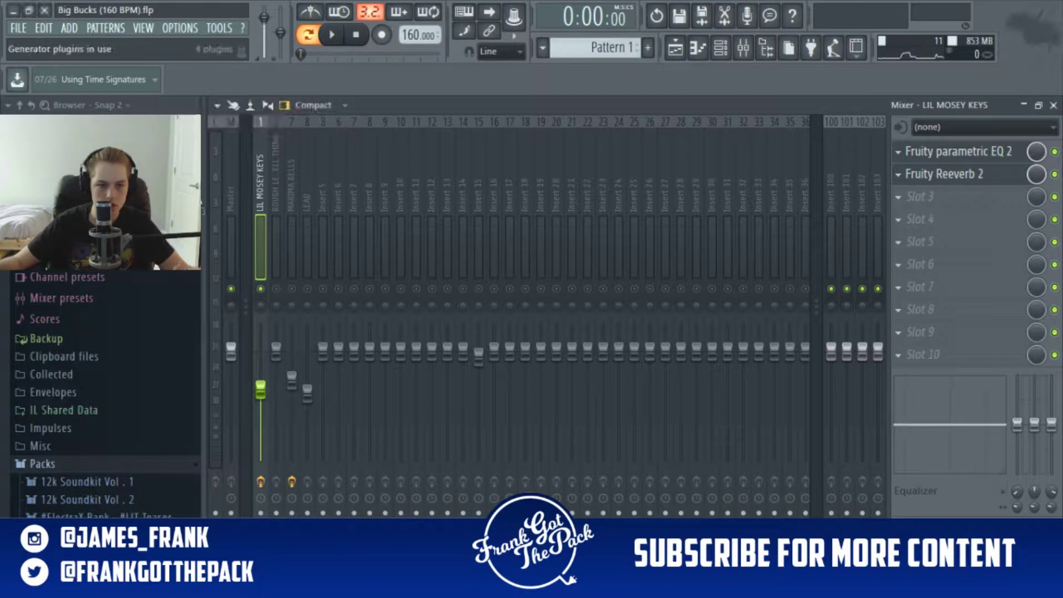
# Solo the ROUGH LEAD BELL THING track and play it alone.
pyautogui.rightClick(276, 288)
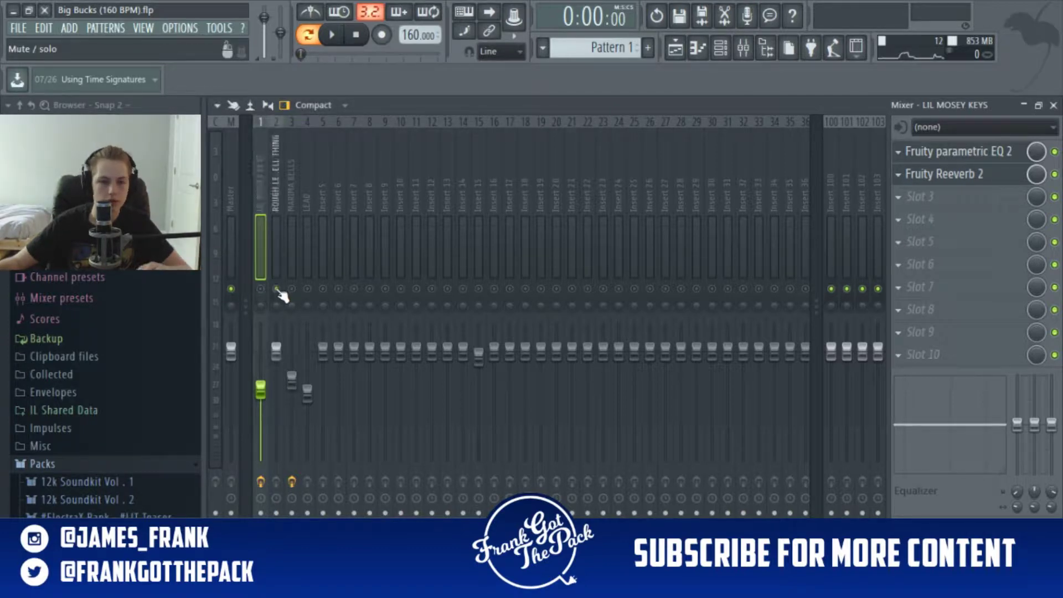
pyautogui.press('space')
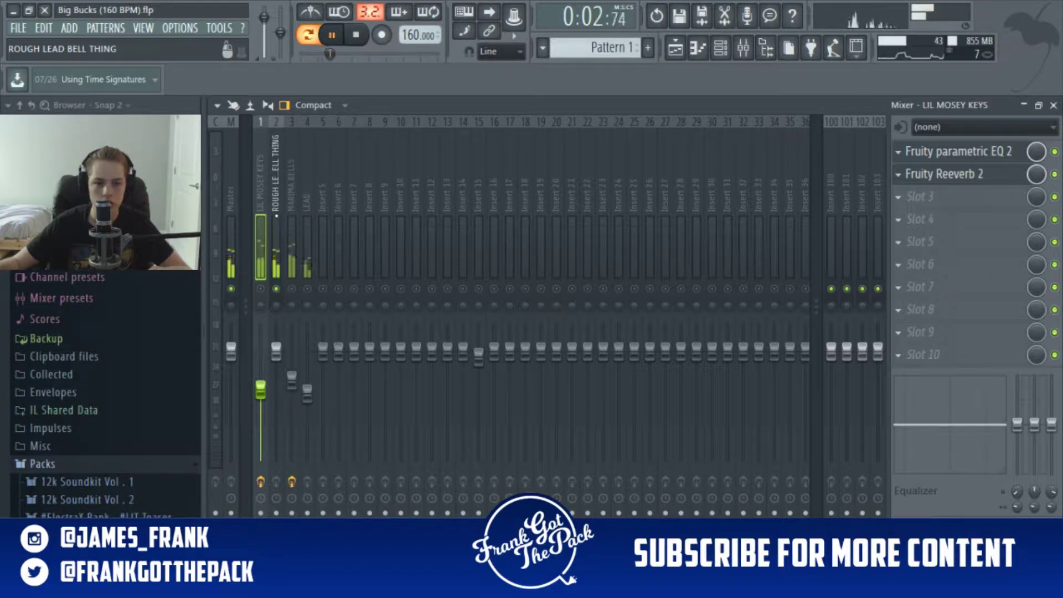
pyautogui.press('space')
# Name mixer insert 2 'ROUGH LEAD BELL THING' through Rename, color and icon.
pyautogui.rightClick(277, 191)
pyautogui.click(357, 137)
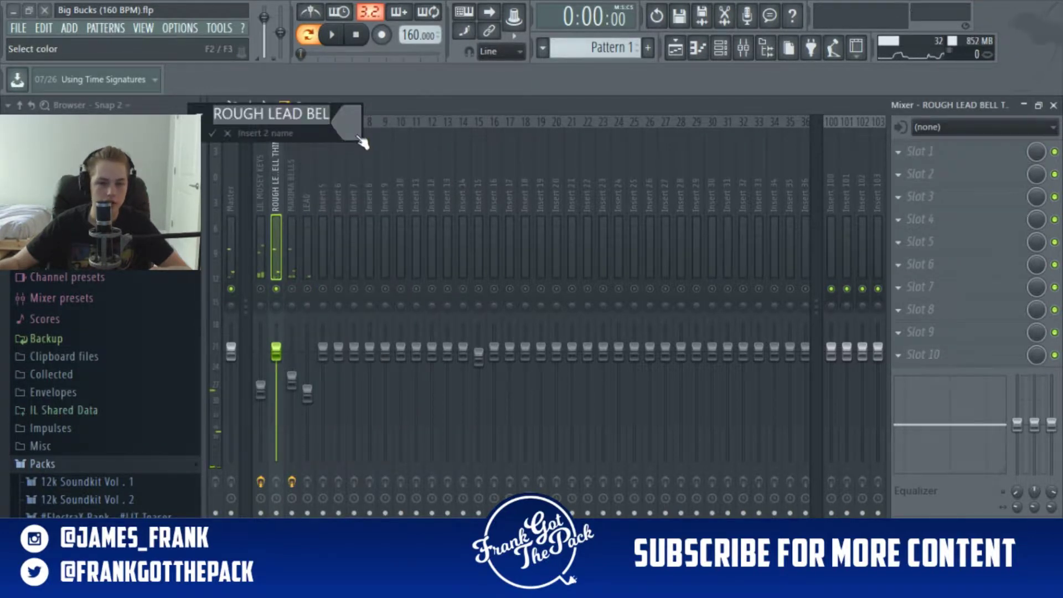
pyautogui.click(294, 118)
pyautogui.moveTo(307, 120); pyautogui.dragTo(445, 130)
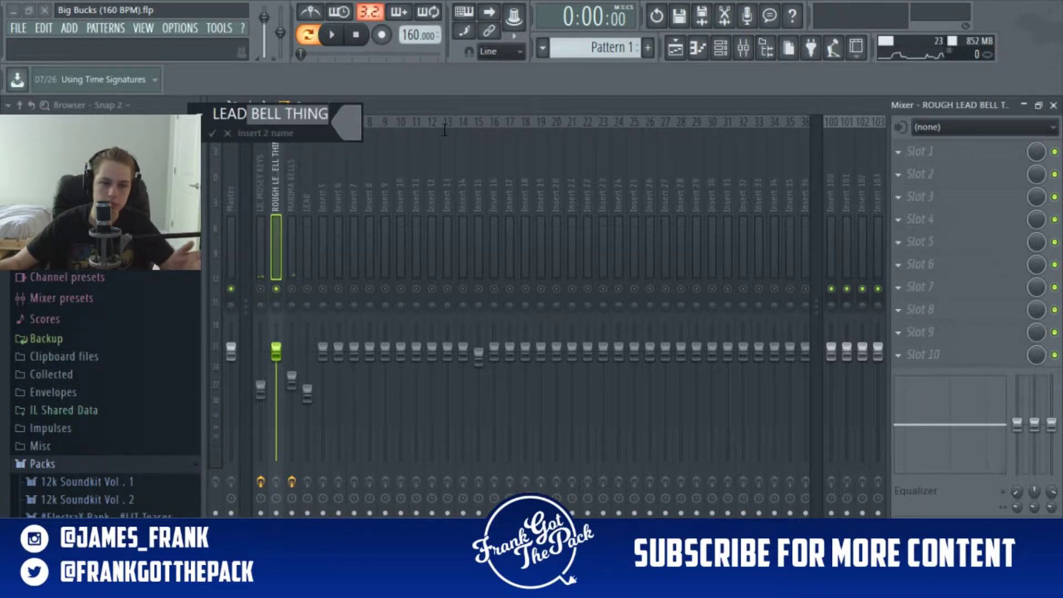
pyautogui.click(212, 136)
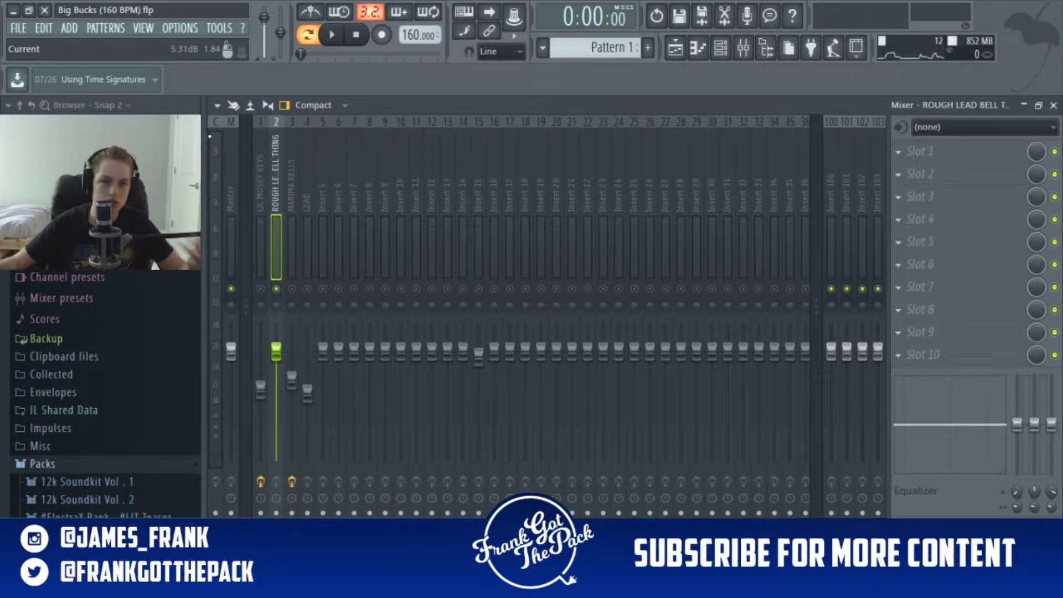
# Solo the MARIMA BELLS track and play it on its own.
pyautogui.rightClick(291, 288)
pyautogui.press('space')
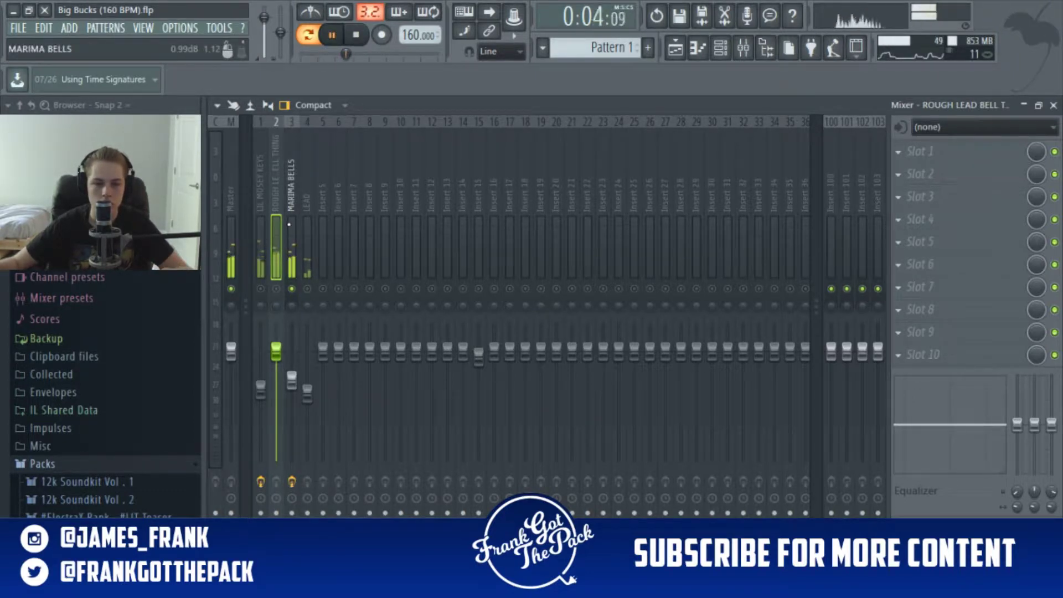
pyautogui.press('space')
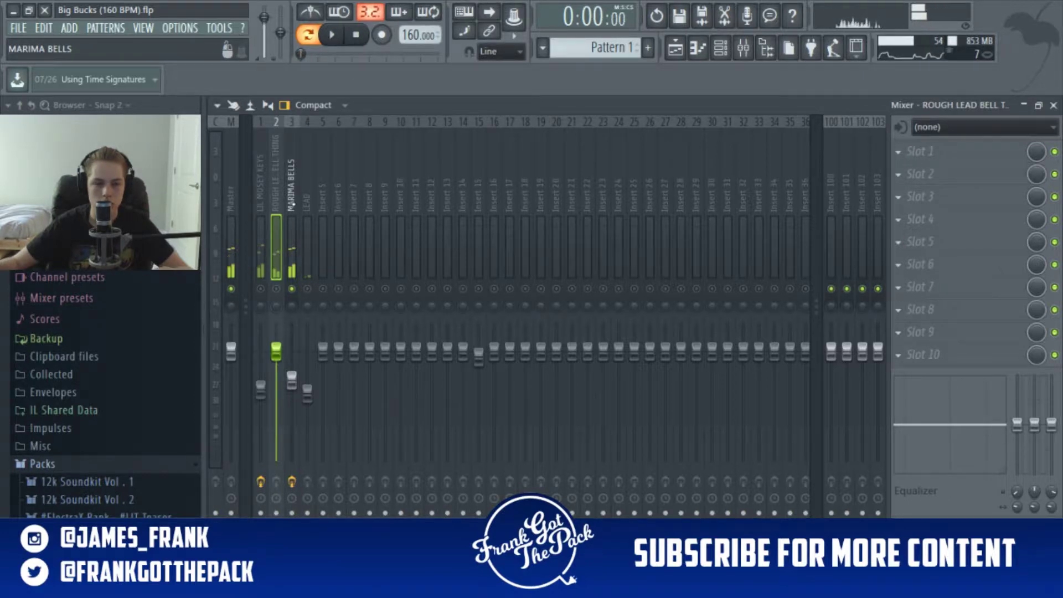
pyautogui.rightClick(293, 204)
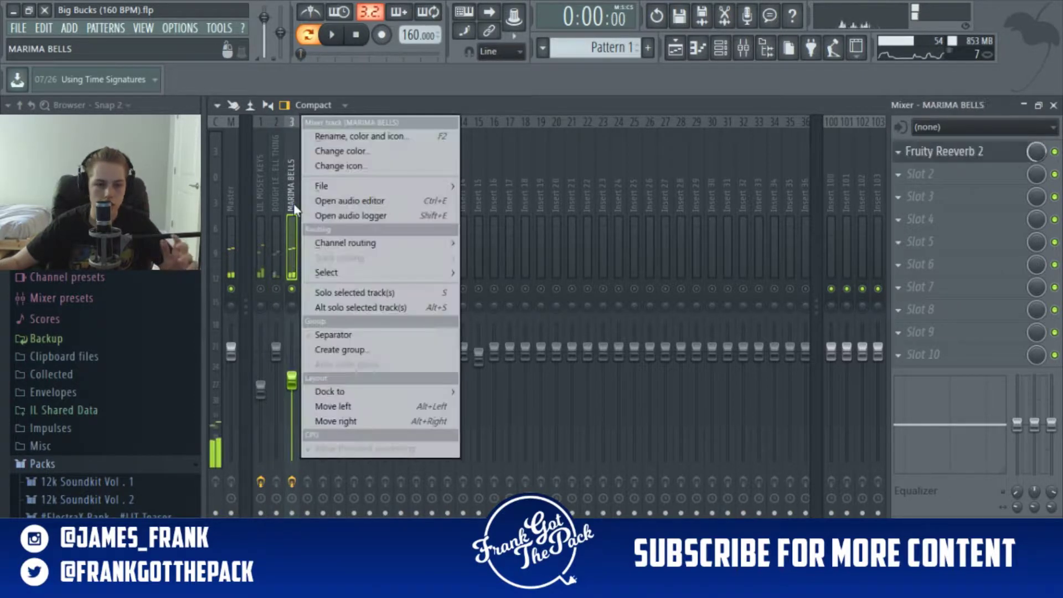
pyautogui.click(511, 111)
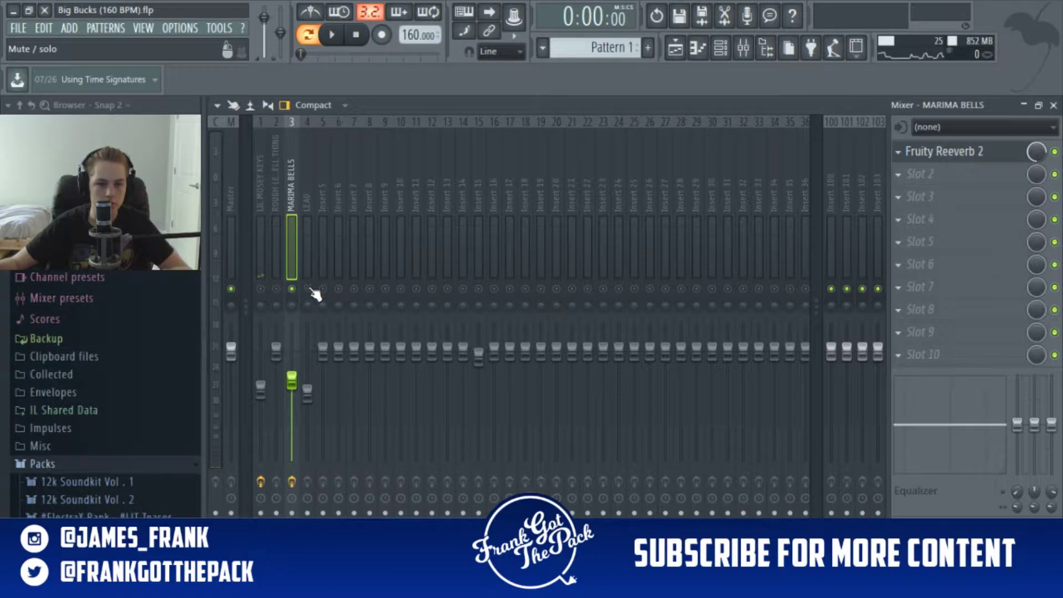
# Play back to hear the LEAD track, then select the LIL MOSEY KEYS insert.
pyautogui.press('space')
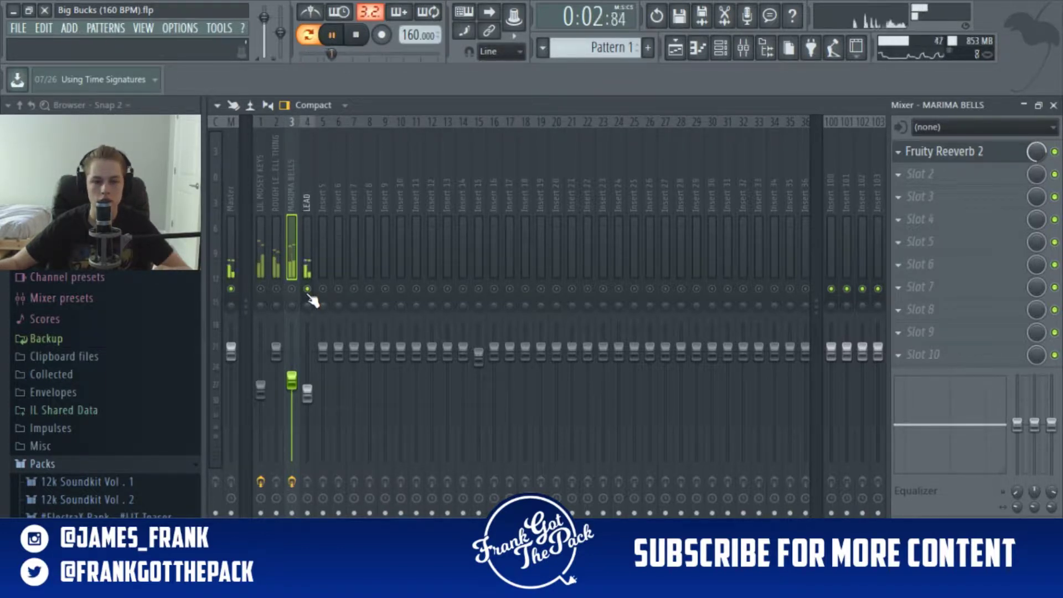
pyautogui.press('space')
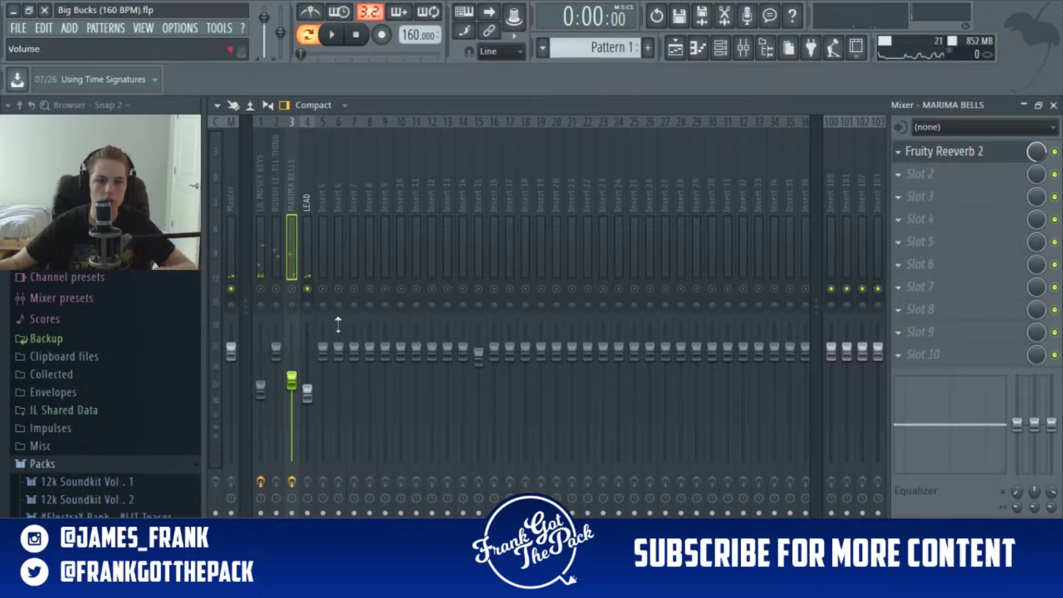
pyautogui.click(260, 249)
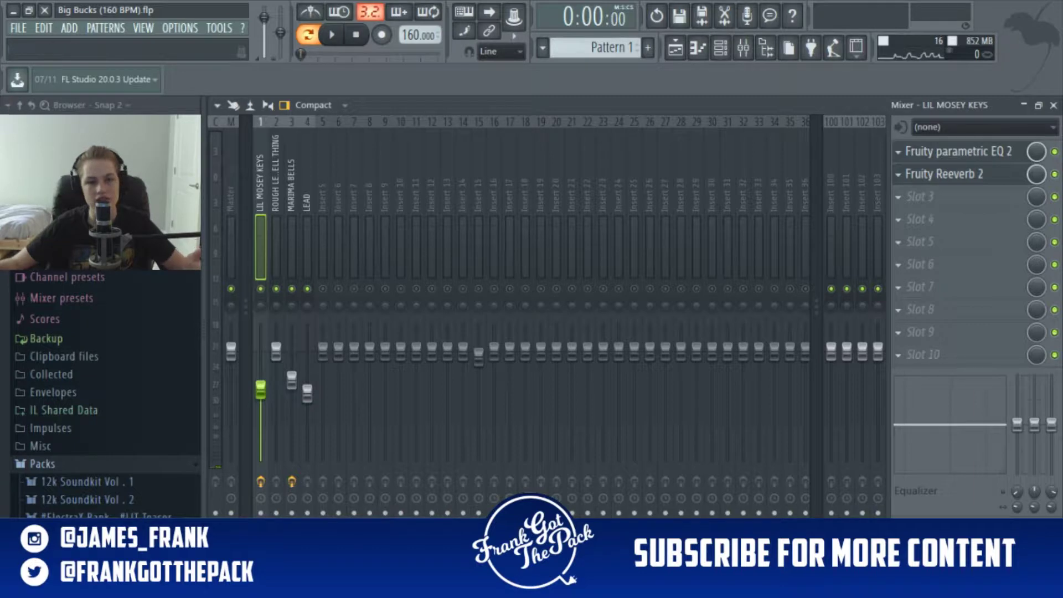
pyautogui.press('space')
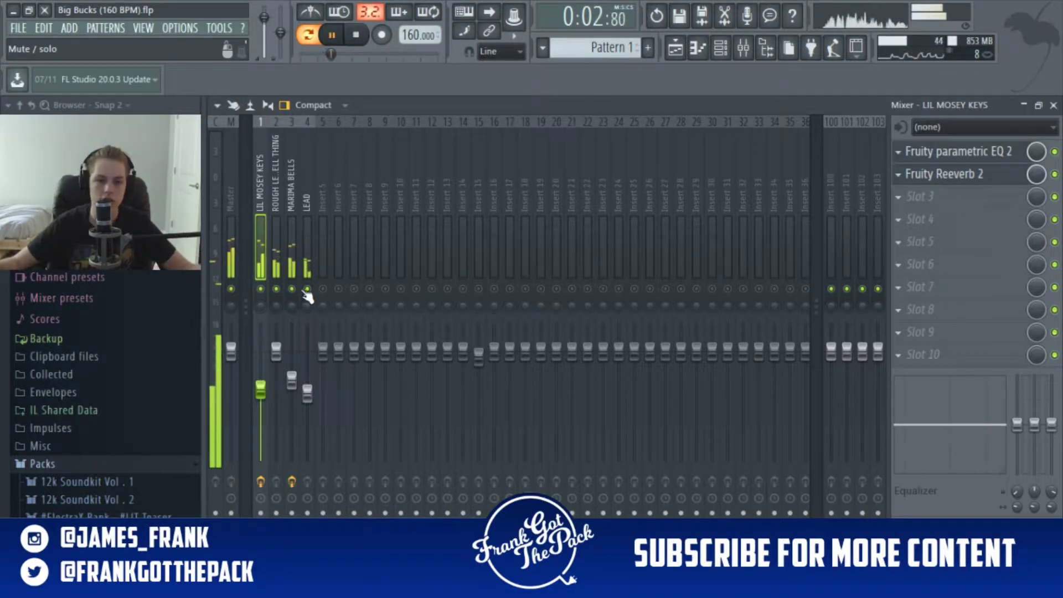
pyautogui.click(307, 211)
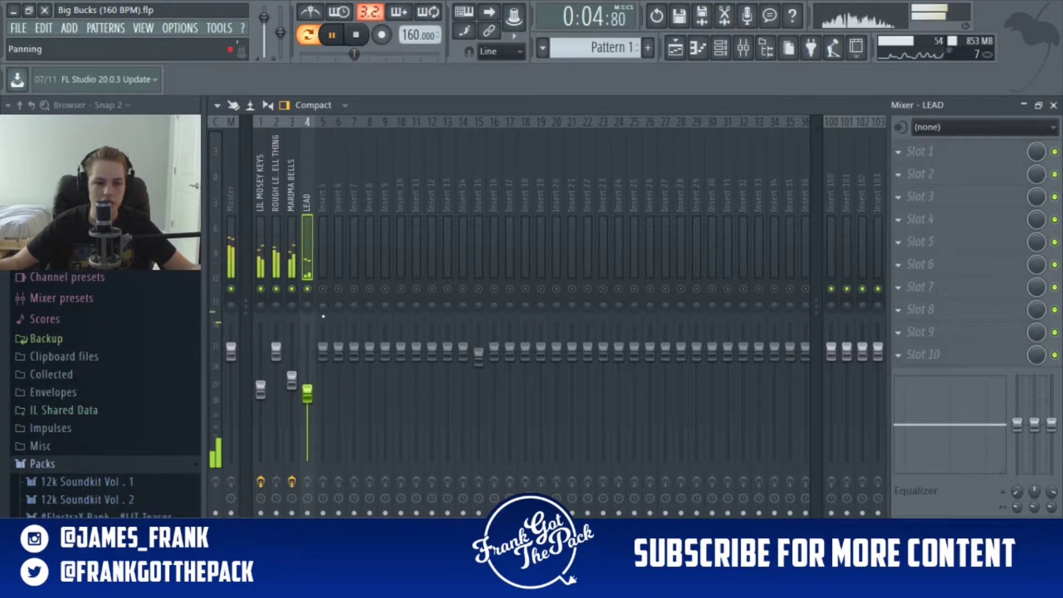
pyautogui.press('space')
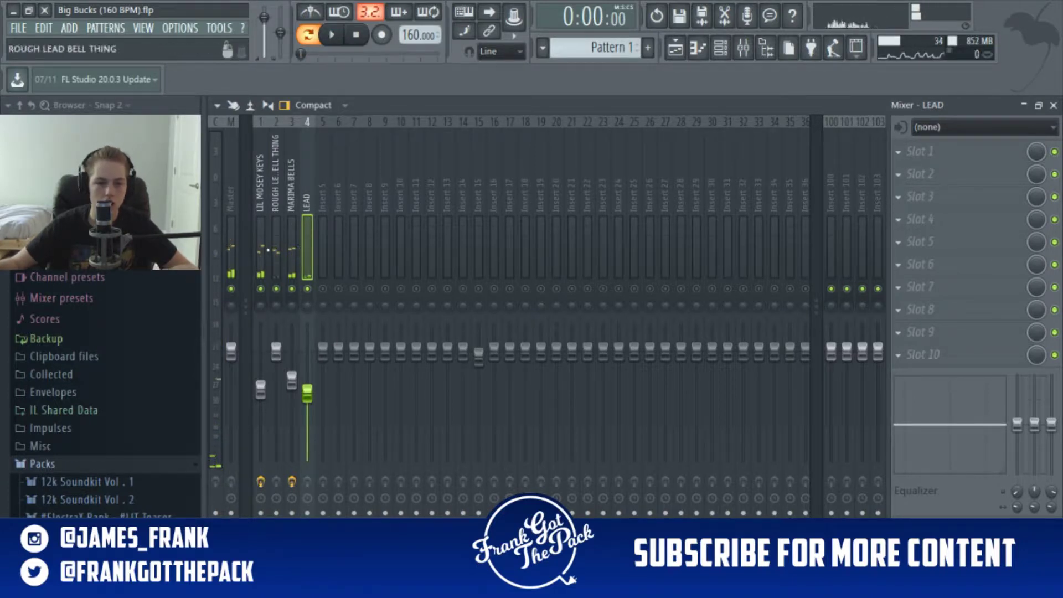
pyautogui.click(276, 227)
pyautogui.click(306, 227)
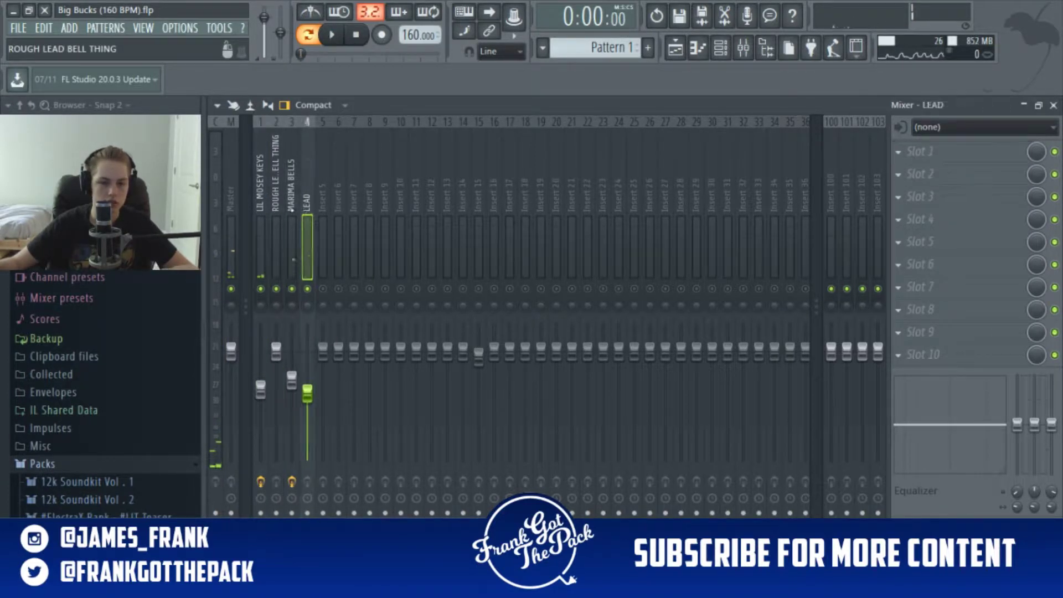
pyautogui.click(277, 230)
pyautogui.press('space')
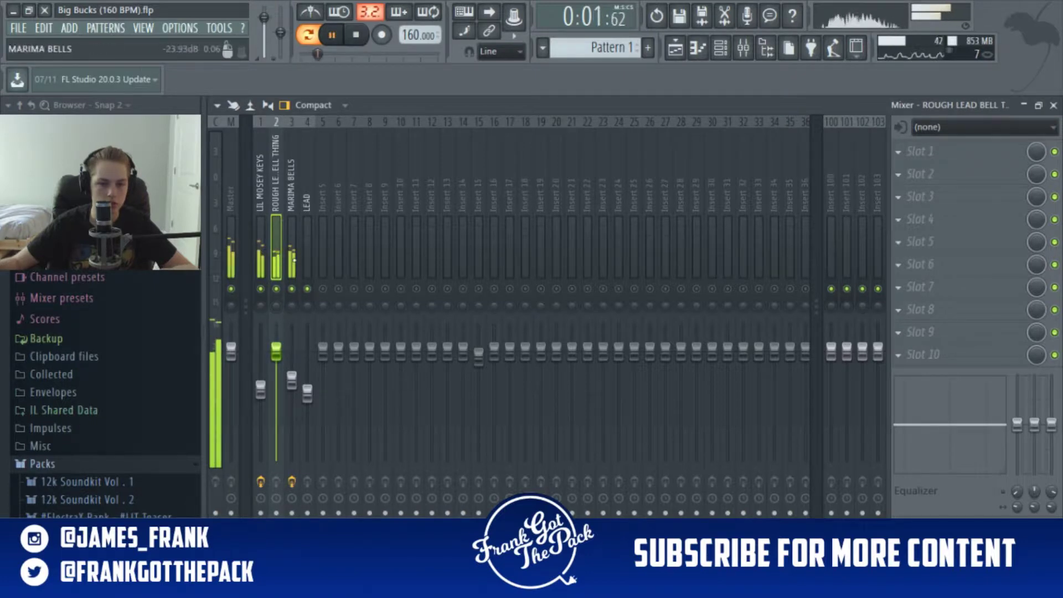
pyautogui.press('space')
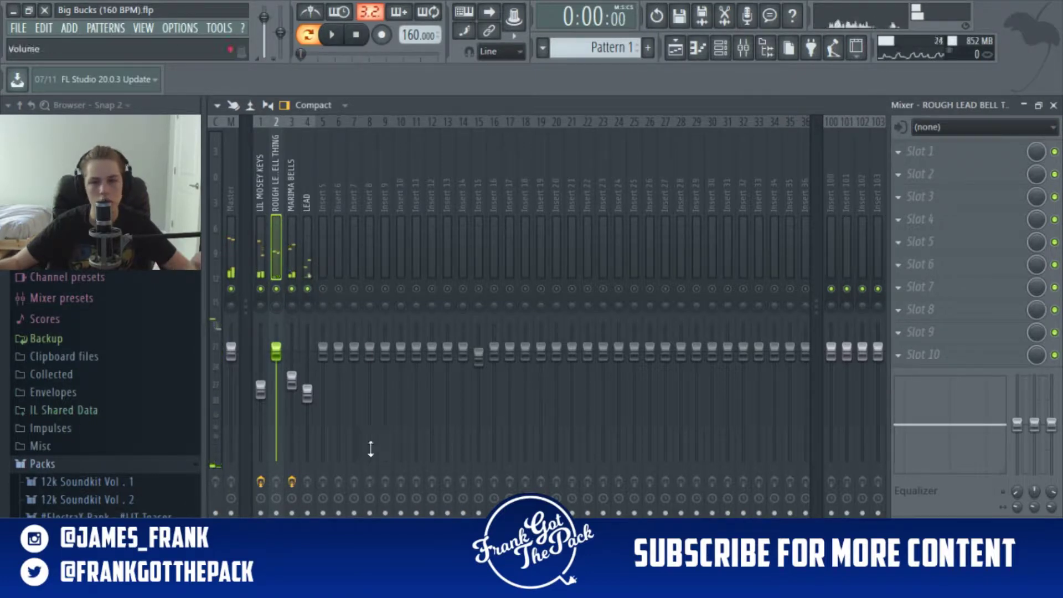